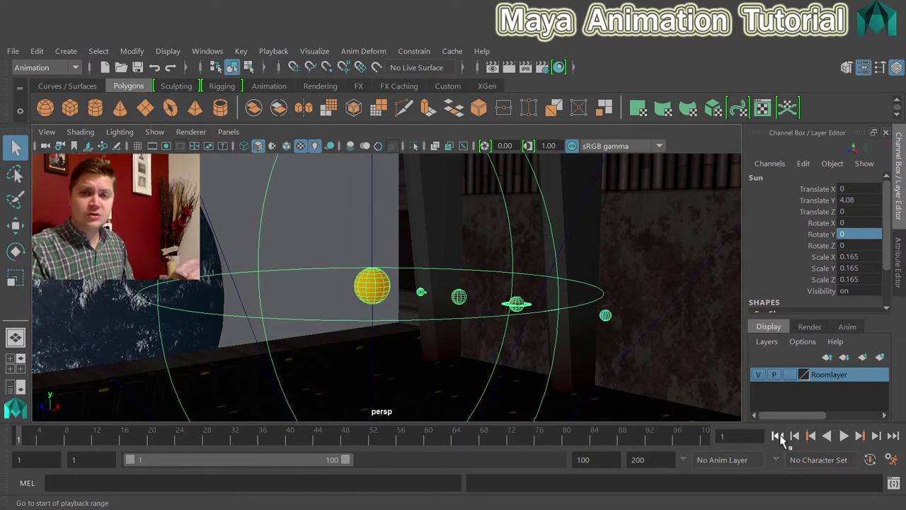
# Select the small planet beside the sun and trial-rotate it on Y, then undo.
pyautogui.click(421, 295)
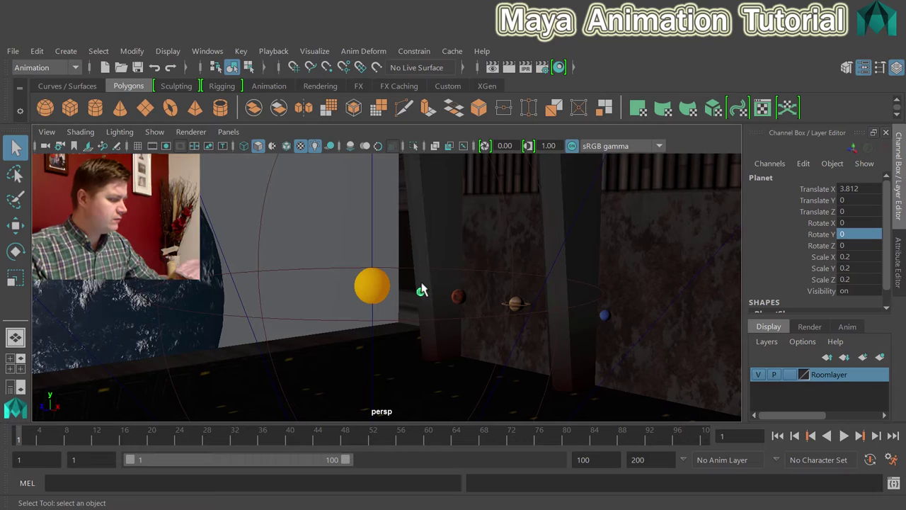
pyautogui.press('e')
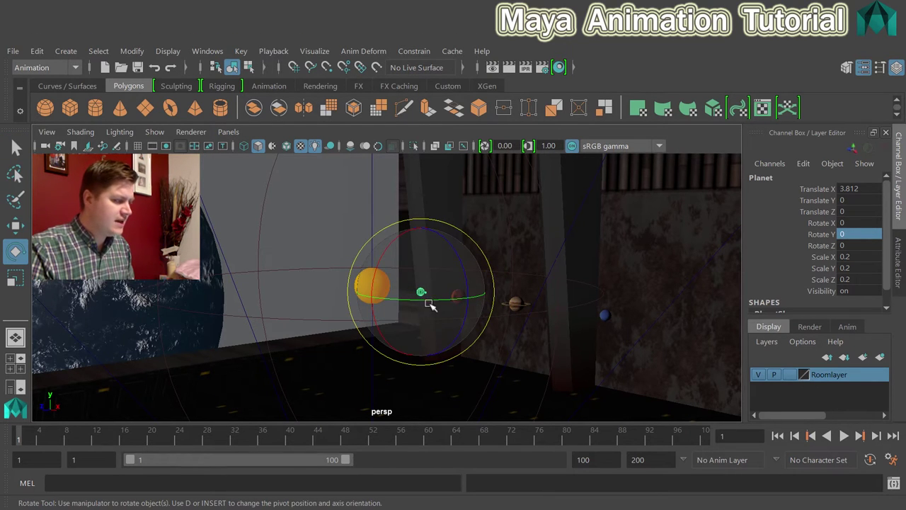
pyautogui.click(422, 303)
pyautogui.moveTo(422, 303); pyautogui.dragTo(388, 292)
pyautogui.hotkey('ctrl', 'z')
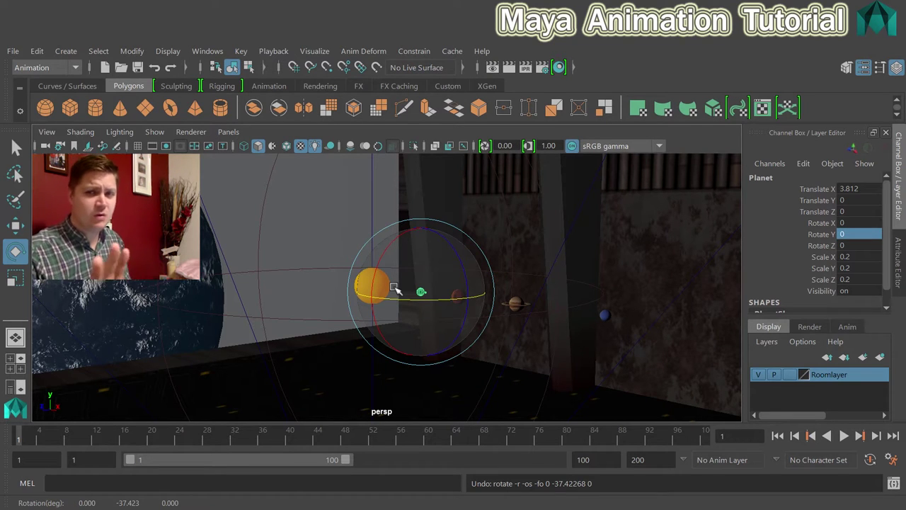
# Group the planet into group1, test-swing it around the sun, undo, and lower the view.
pyautogui.click(37, 51)
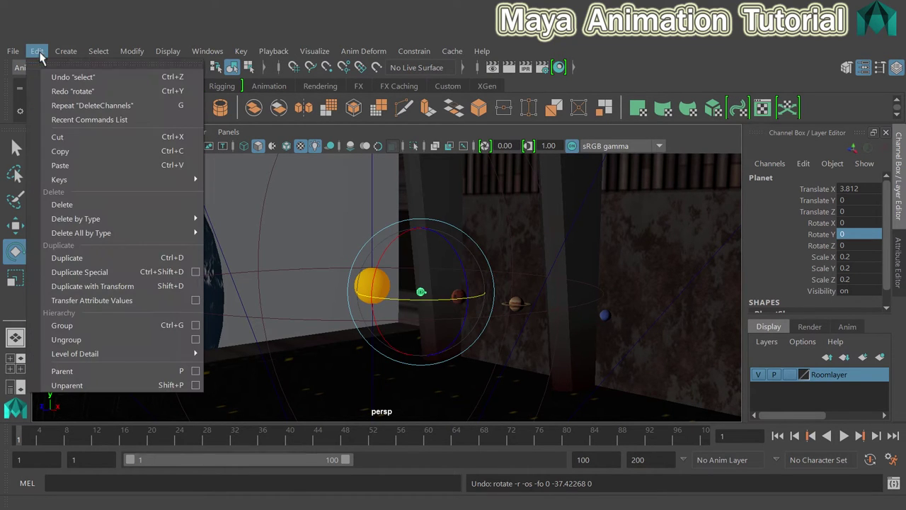
pyautogui.click(106, 325)
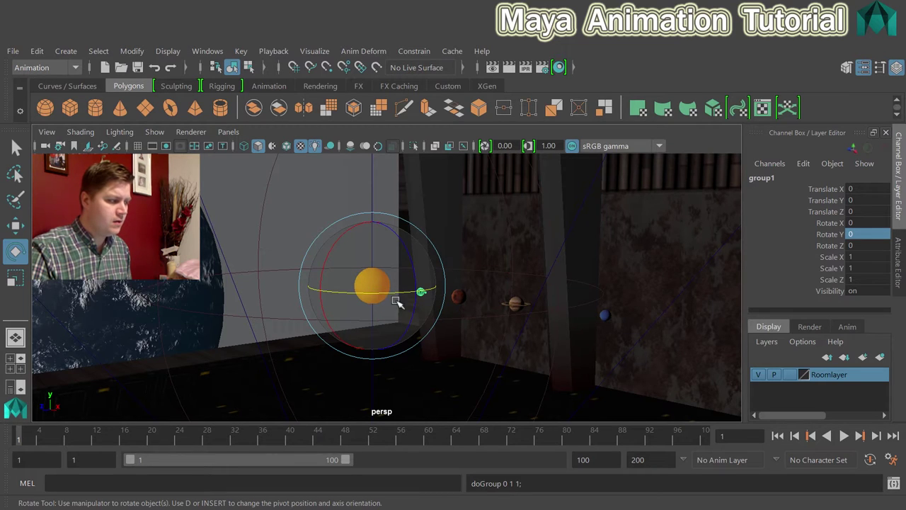
pyautogui.click(422, 294)
pyautogui.moveTo(421, 293)
pyautogui.mouseDown()
pyautogui.moveTo(358, 290)
pyautogui.moveTo(431, 284)
pyautogui.moveTo(385, 235)
pyautogui.moveTo(410, 260)
pyautogui.moveTo(477, 269)
pyautogui.moveTo(512, 205)
pyautogui.moveTo(652, 311)
pyautogui.moveTo(263, 314)
pyautogui.moveTo(250, 257)
pyautogui.moveTo(404, 286)
pyautogui.moveTo(380, 307)
pyautogui.moveTo(384, 319)
pyautogui.moveTo(425, 300)
pyautogui.moveTo(389, 218)
pyautogui.moveTo(313, 233)
pyautogui.moveTo(425, 279)
pyautogui.moveTo(400, 325)
pyautogui.mouseUp()
pyautogui.hotkey('ctrl', 'z')
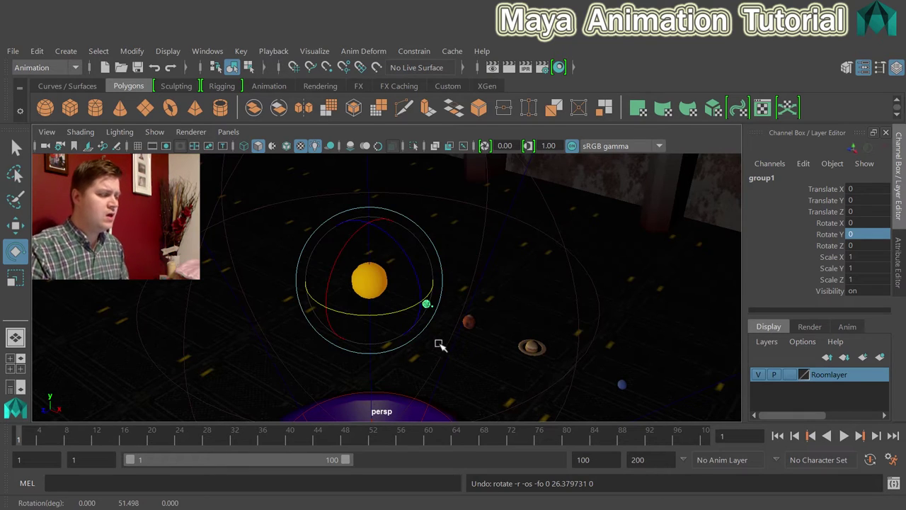
pyautogui.keyDown('alt'); pyautogui.moveTo(474, 328); pyautogui.dragTo(459, 334); pyautogui.keyUp('alt')
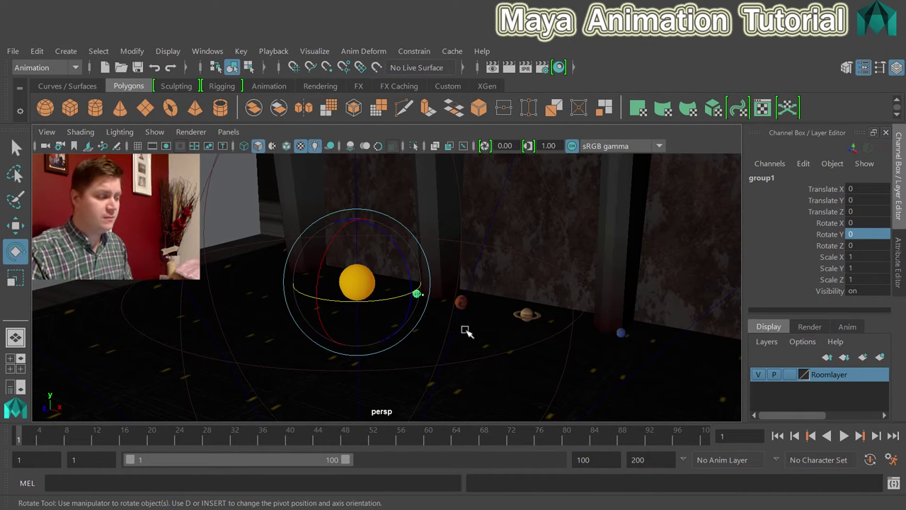
# Group the red, ringed and blue planets separately into group2, group3 and group4 with Ctrl+G.
pyautogui.click(461, 302)
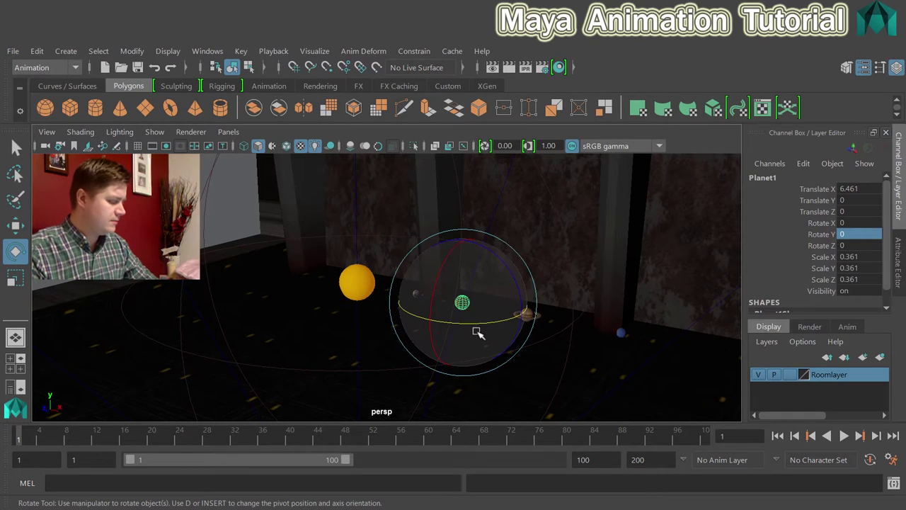
pyautogui.hotkey('ctrl', 'g')
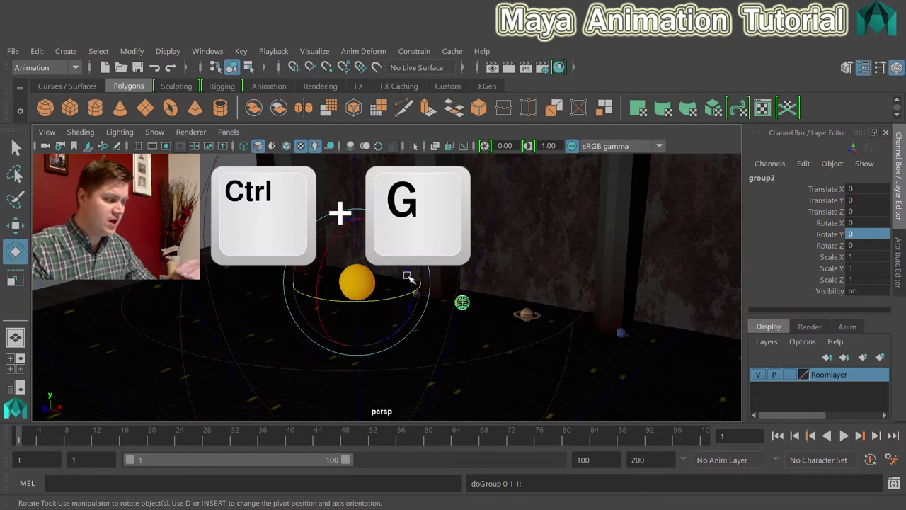
pyautogui.click(527, 314)
pyautogui.hotkey('ctrl', 'g')
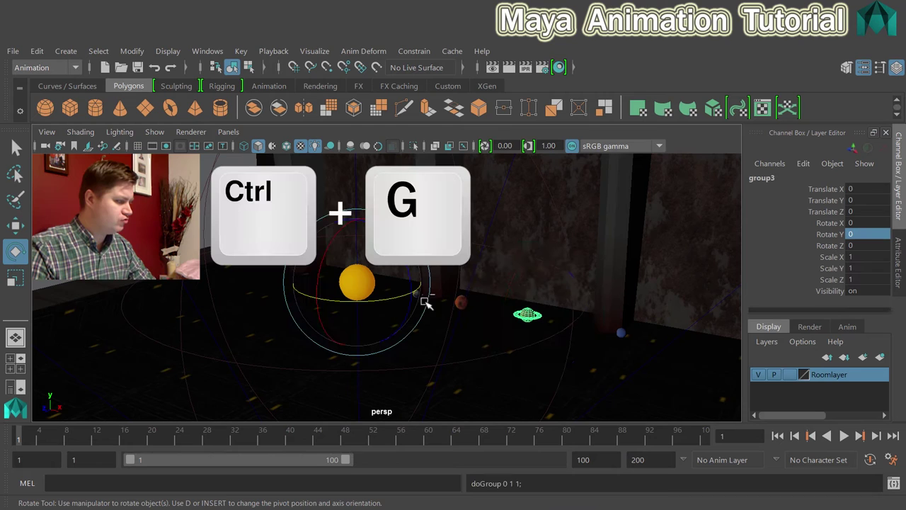
pyautogui.click(621, 333)
pyautogui.hotkey('ctrl', 'g')
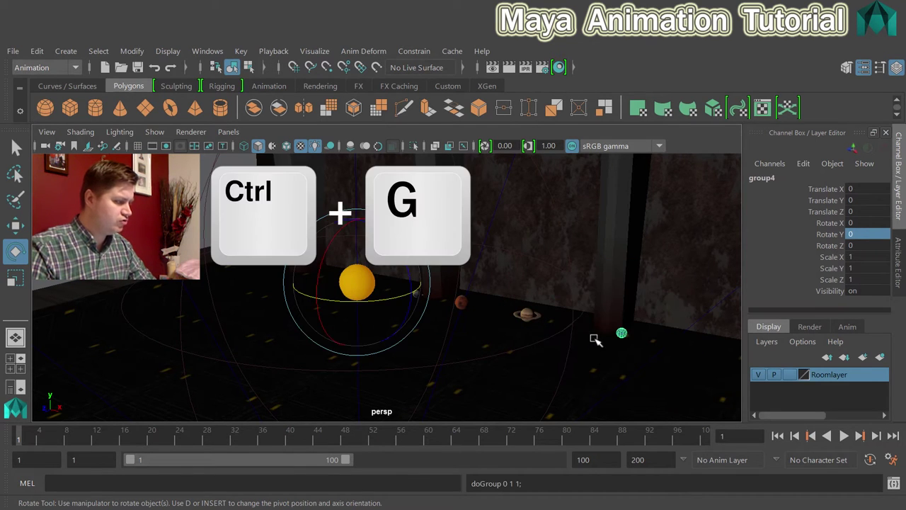
# Open the Outliner and resize and place it on the right of the viewport.
pyautogui.click(210, 53)
pyautogui.click(268, 173)
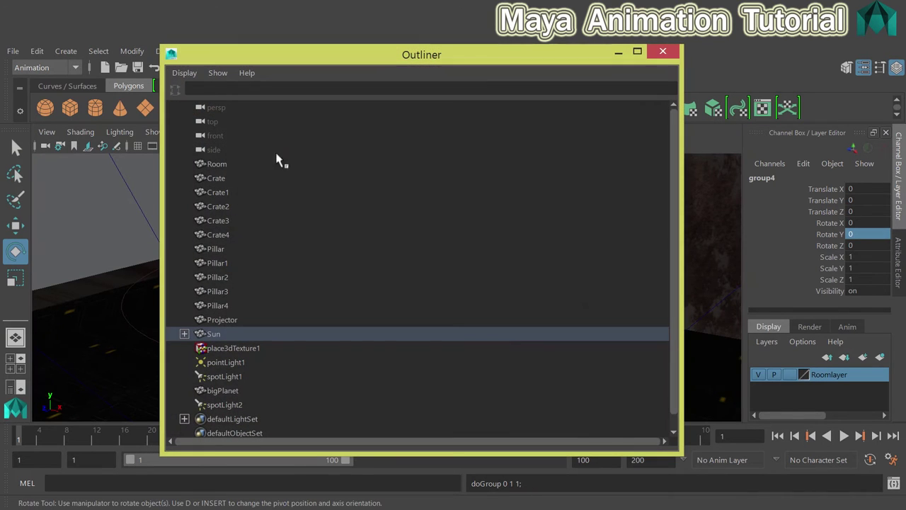
pyautogui.moveTo(680, 251); pyautogui.dragTo(349, 281)
pyautogui.moveTo(227, 58); pyautogui.dragTo(543, 55)
pyautogui.doubleClick(544, 55)
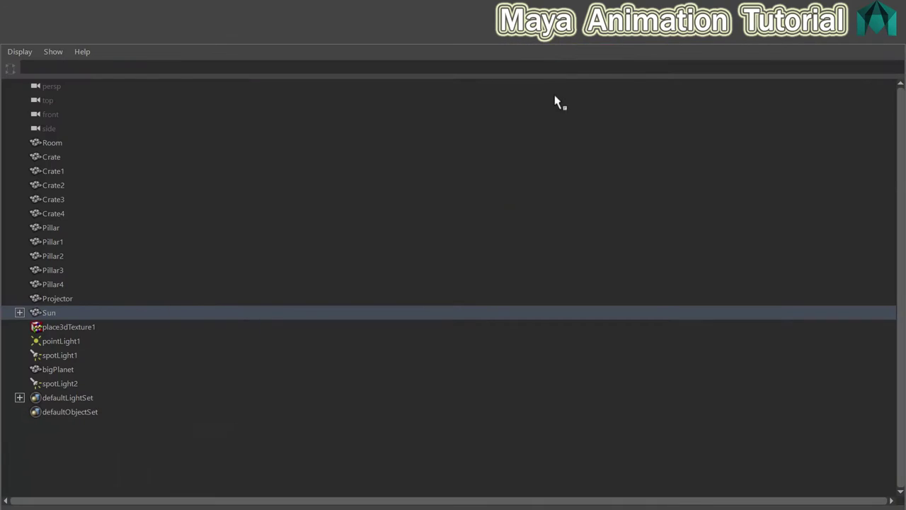
pyautogui.doubleClick(581, 21)
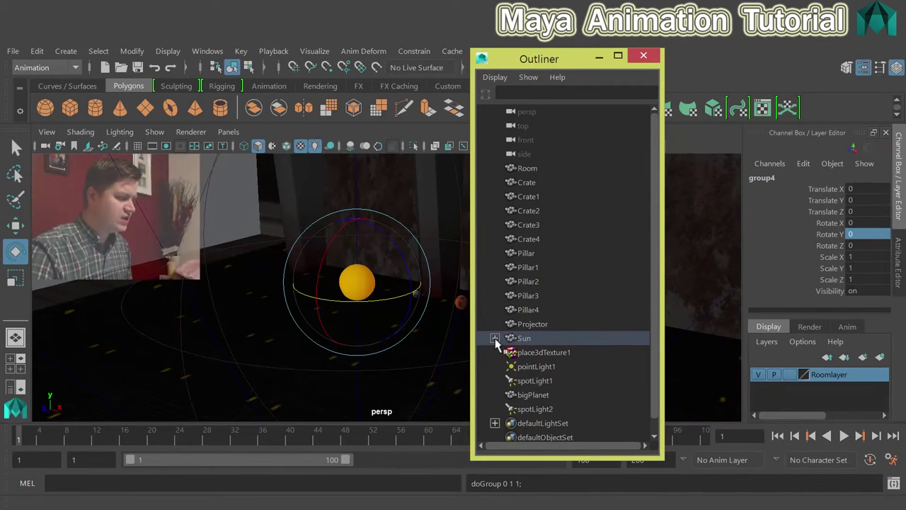
# Expand Sun and group1–group4 to reveal Planet, Planet1, Planet2 and Planet3.
pyautogui.click(496, 337)
pyautogui.scroll(-2, 508, 339)
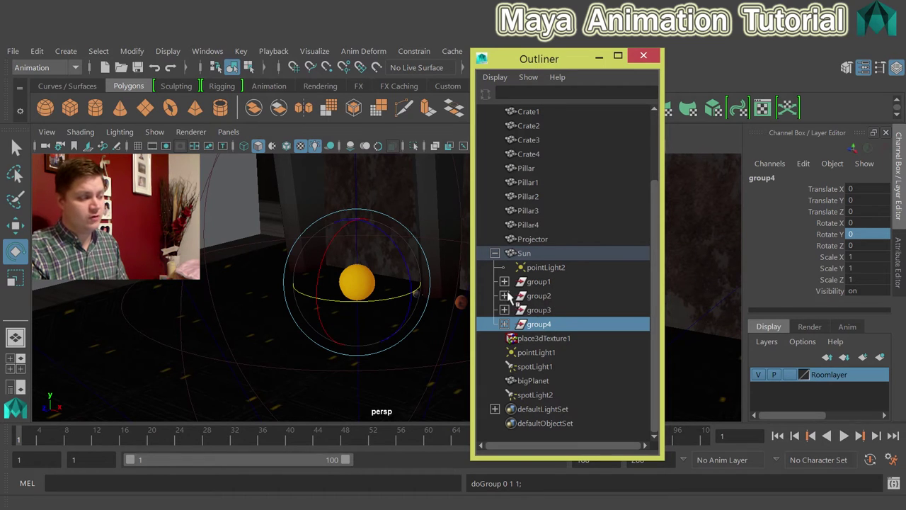
pyautogui.click(504, 282)
pyautogui.click(504, 309)
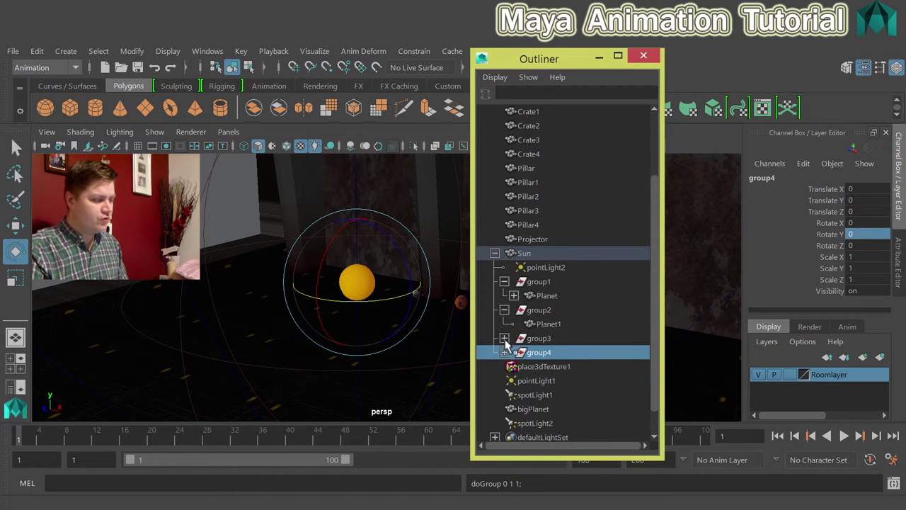
pyautogui.click(504, 338)
pyautogui.click(504, 366)
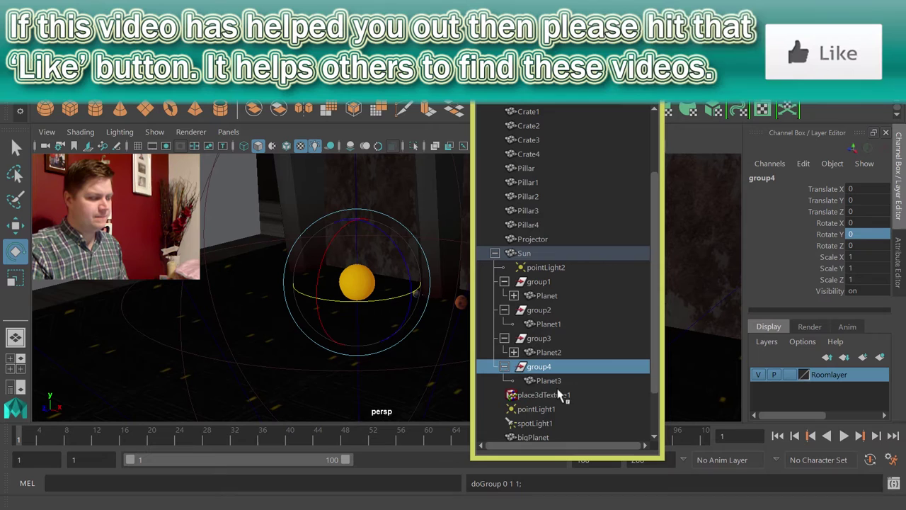
pyautogui.moveTo(566, 88); pyautogui.dragTo(766, 80)
# Trial-rotate Planet1, then swing group2 around the sun and undo it.
pyautogui.click(461, 303)
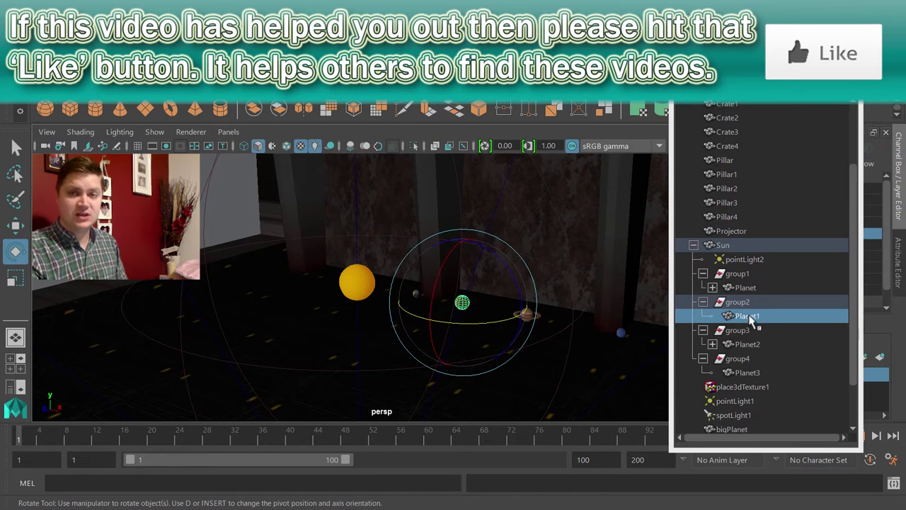
pyautogui.moveTo(444, 322)
pyautogui.mouseDown()
pyautogui.moveTo(469, 314)
pyautogui.moveTo(469, 324)
pyautogui.moveTo(395, 307)
pyautogui.moveTo(515, 318)
pyautogui.moveTo(410, 319)
pyautogui.moveTo(479, 331)
pyautogui.mouseUp()
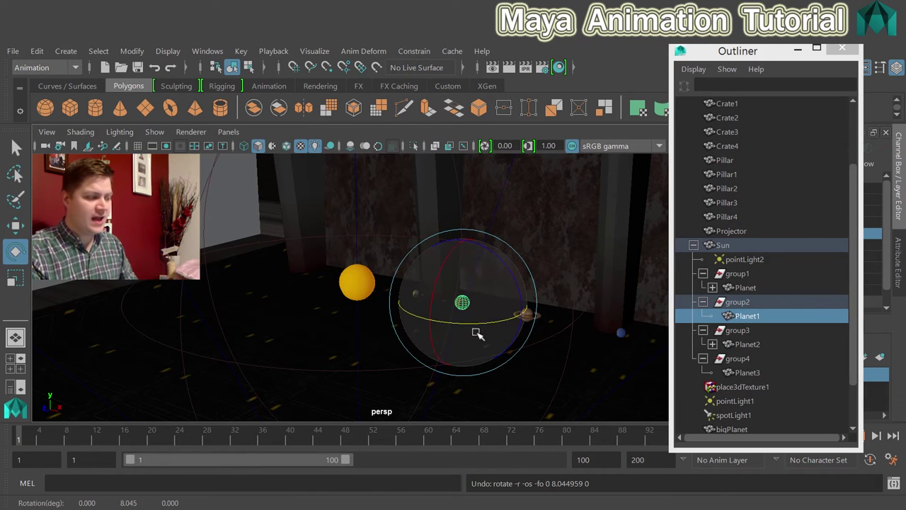
pyautogui.click(741, 303)
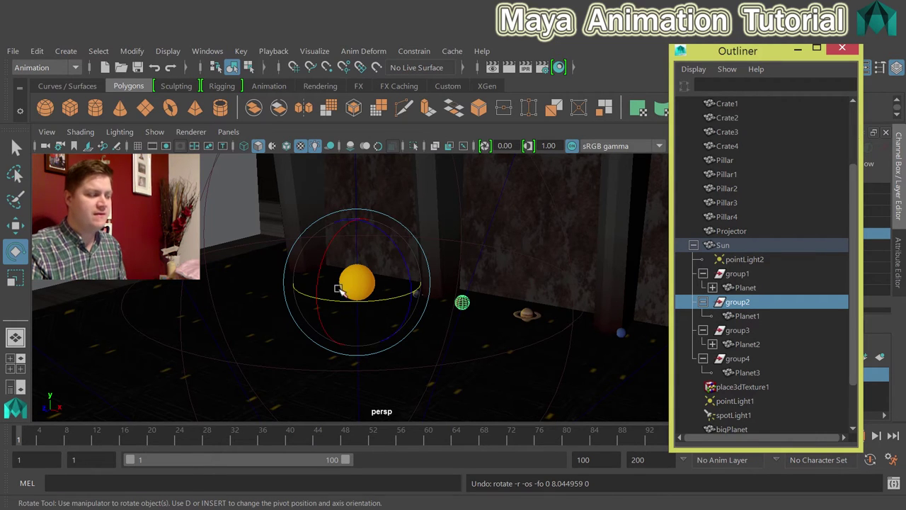
pyautogui.moveTo(350, 299); pyautogui.dragTo(322, 299)
pyautogui.hotkey('ctrl', 'z')
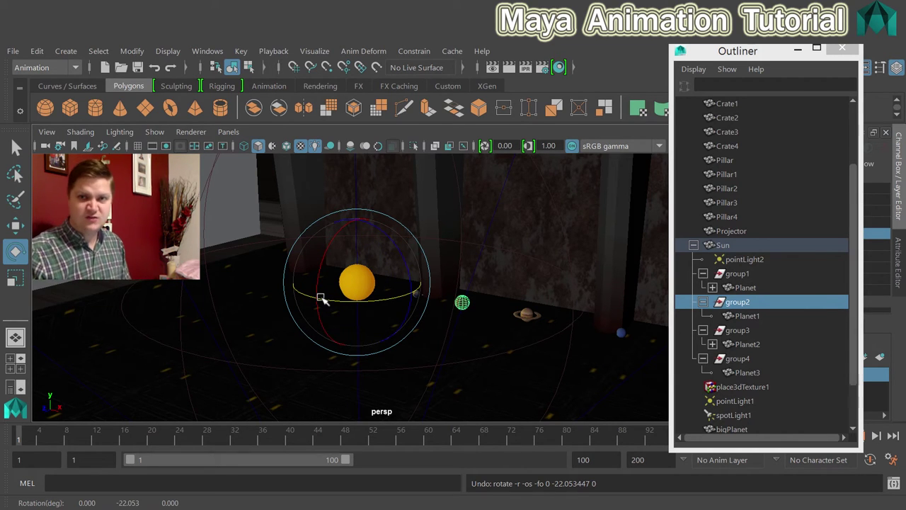
# Select the planet groups, pick-walk from Planet1 up to group2, and close the Outliner.
pyautogui.click(736, 331)
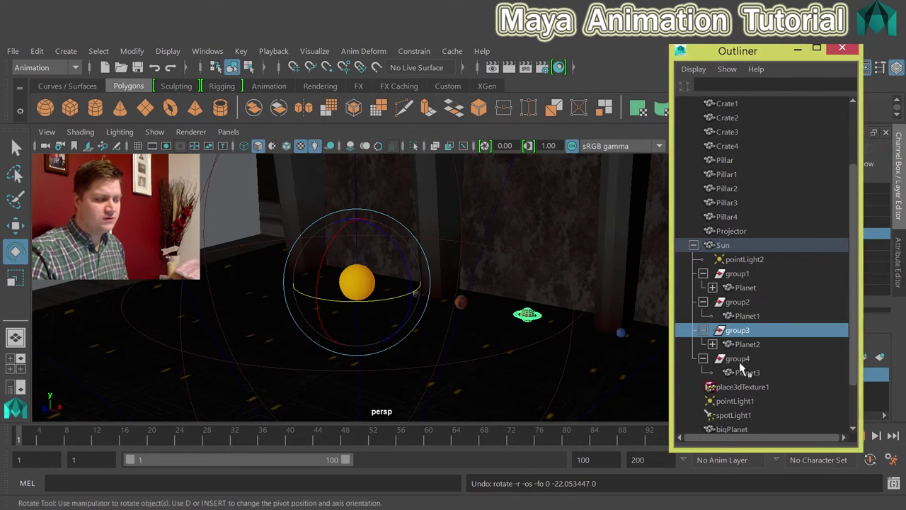
pyautogui.click(740, 359)
pyautogui.click(733, 275)
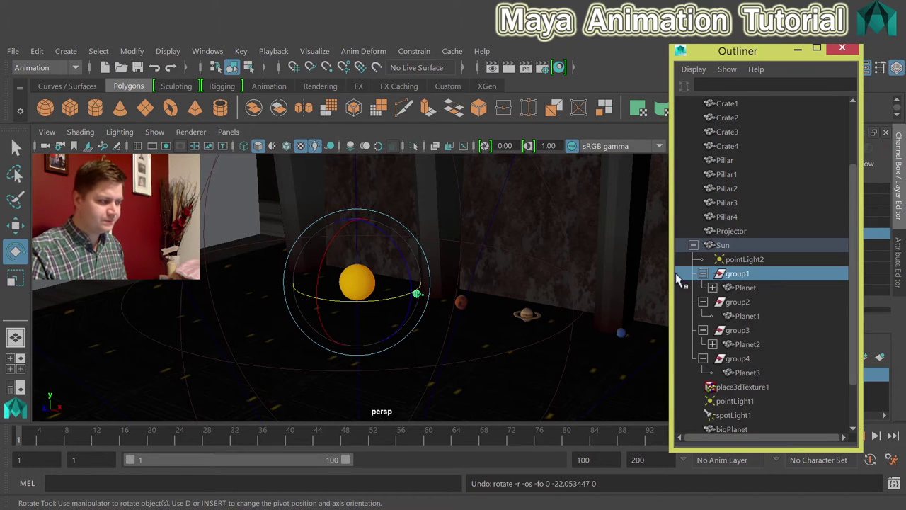
pyautogui.click(461, 304)
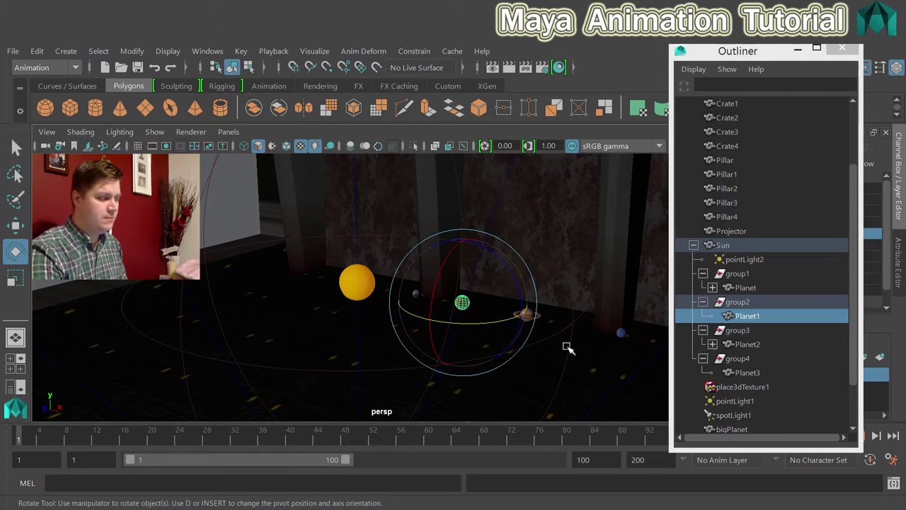
pyautogui.press('Up')
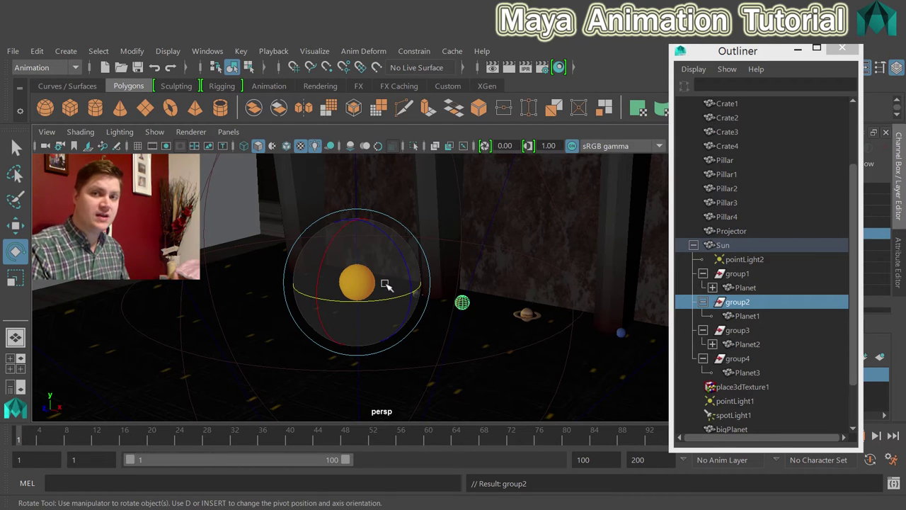
pyautogui.click(841, 48)
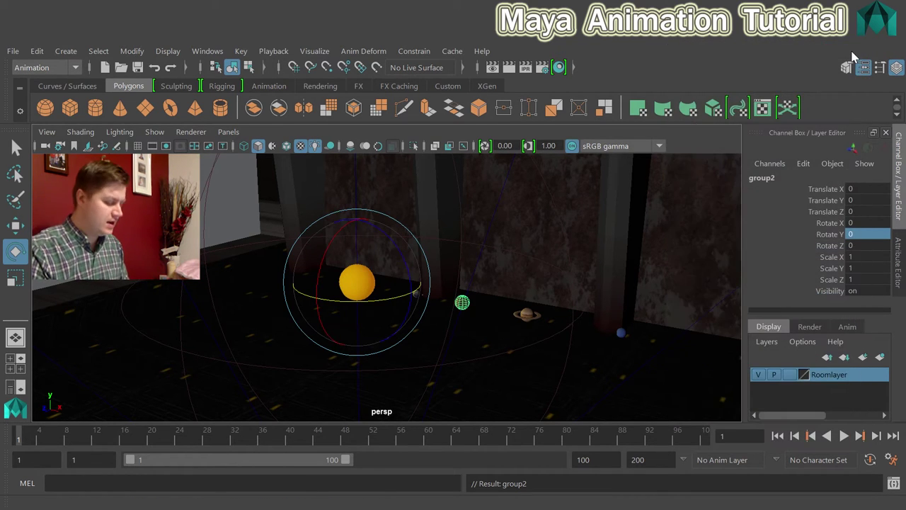
pyautogui.click(416, 296)
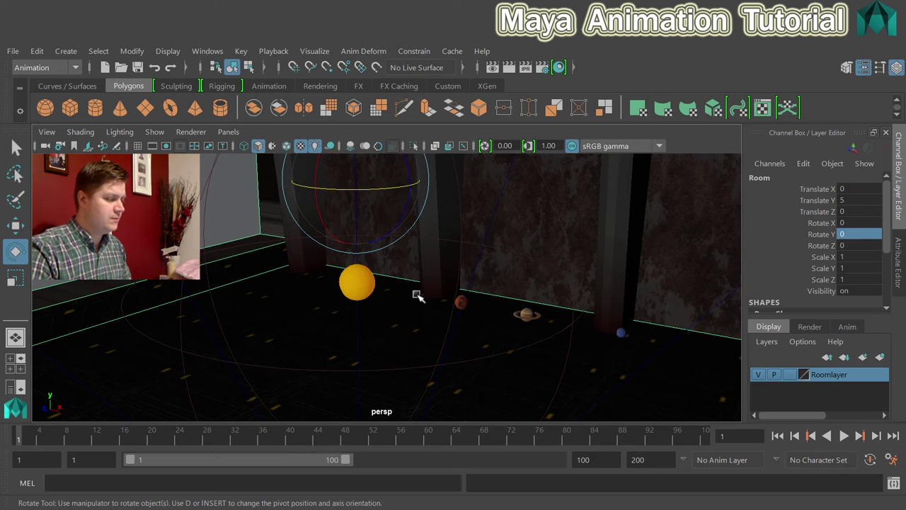
# Pick-walk from the small planet up to group1, trial-key all channels with S, then undo.
pyautogui.click(417, 295)
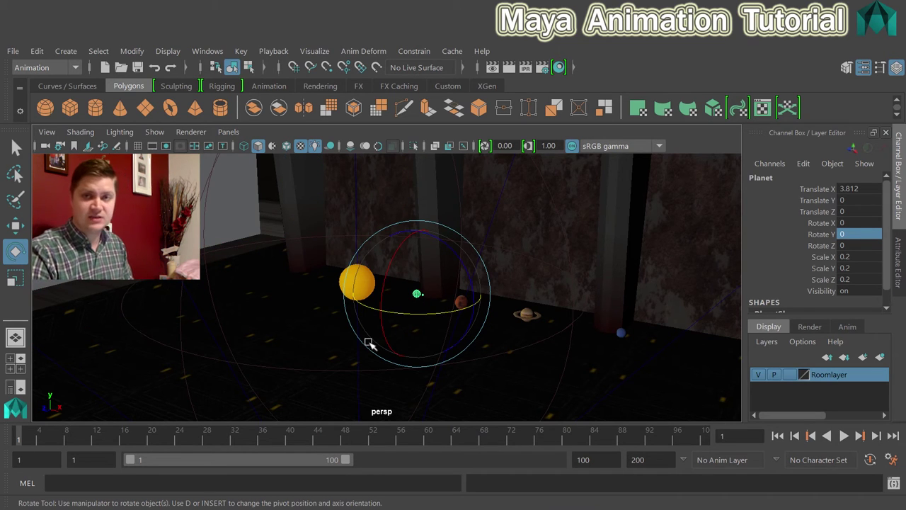
pyautogui.press('Up')
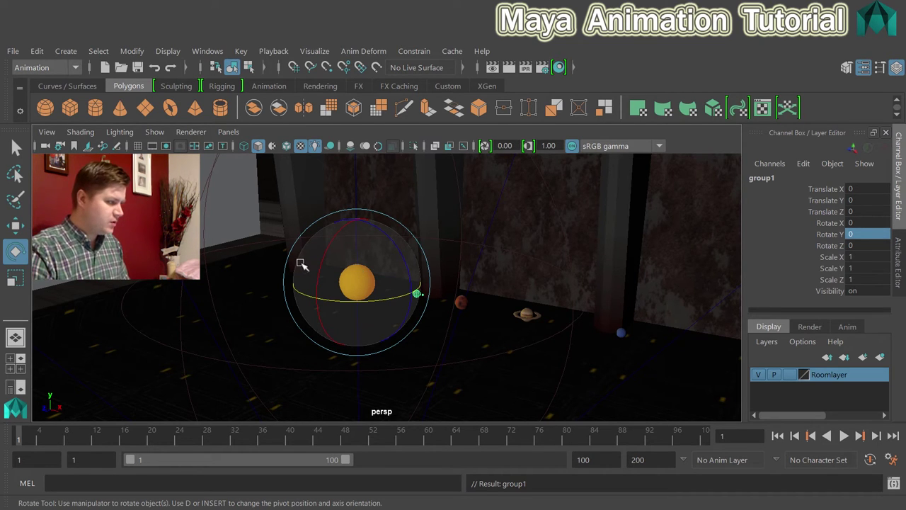
pyautogui.hotkey('alt', 'v')
pyautogui.hotkey('alt', 'v')
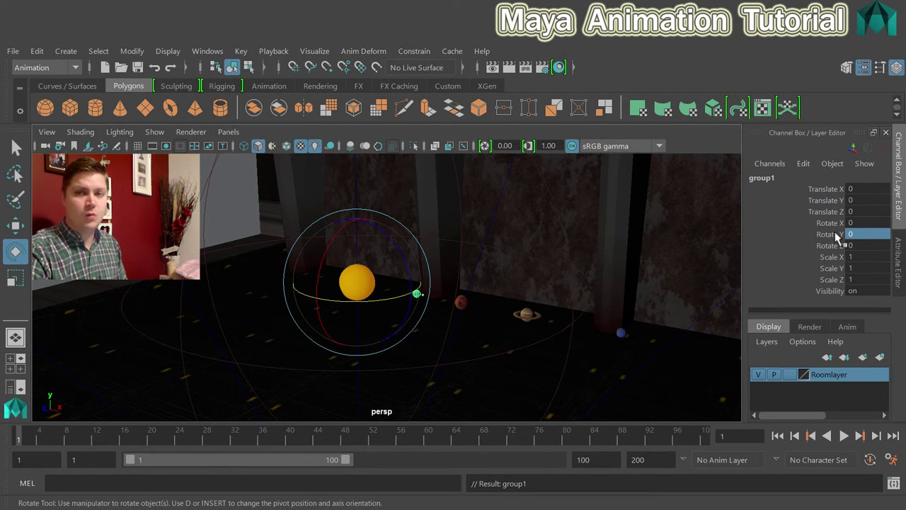
pyautogui.press('s')
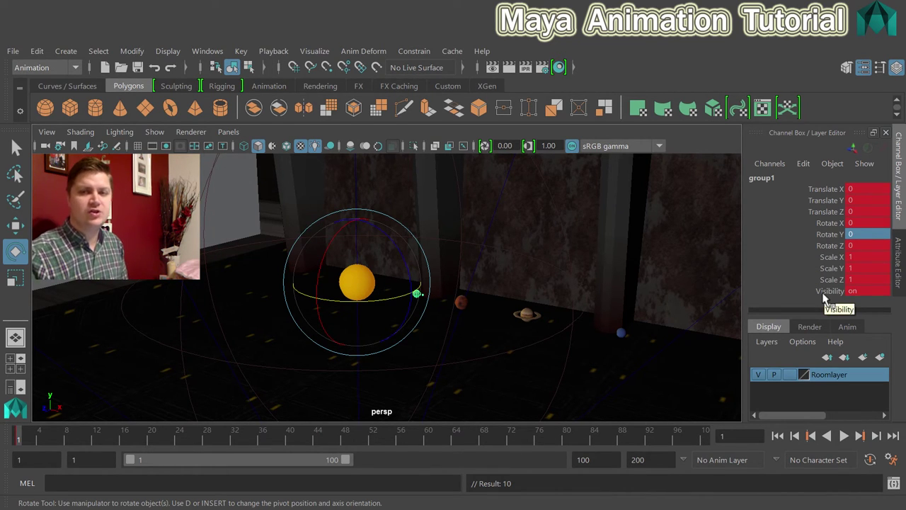
pyautogui.hotkey('ctrl', 'z')
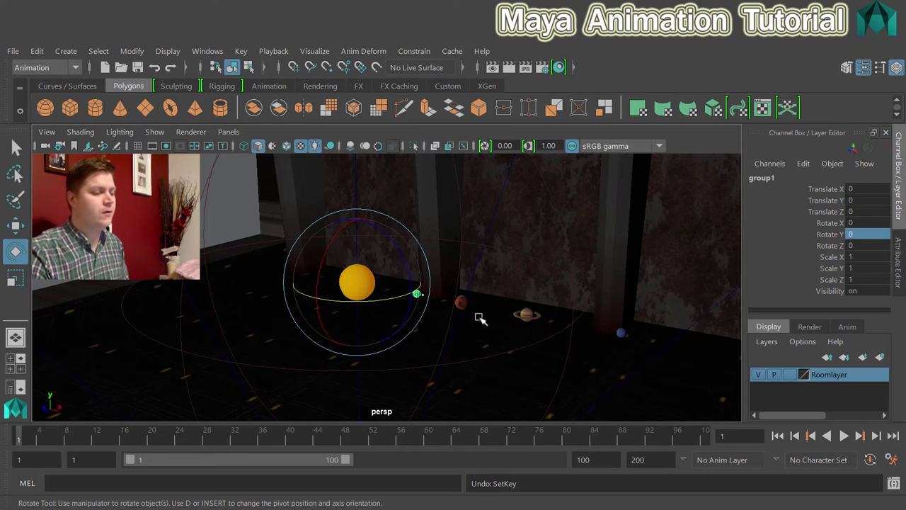
# Key only group1's Rotate Y at frame 1 with Key Selected.
pyautogui.rightClick(831, 241)
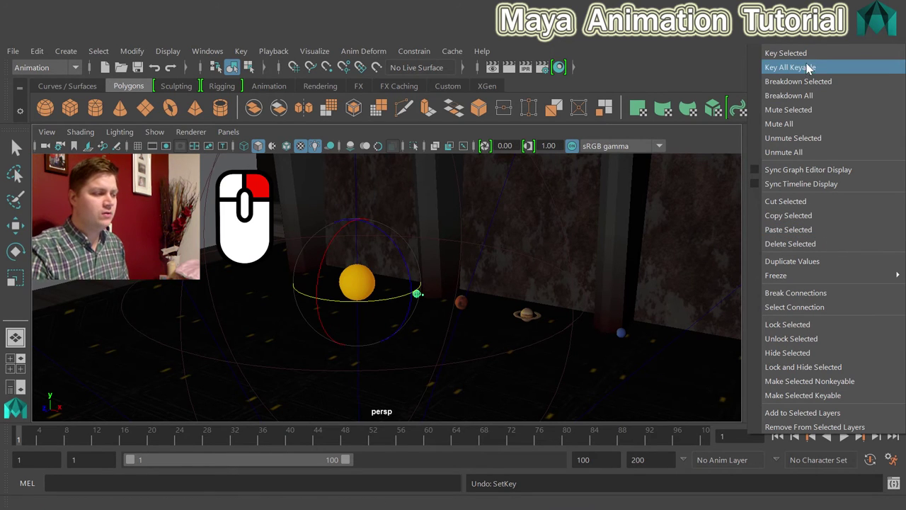
pyautogui.moveTo(802, 58); pyautogui.dragTo(800, 54, button='right')
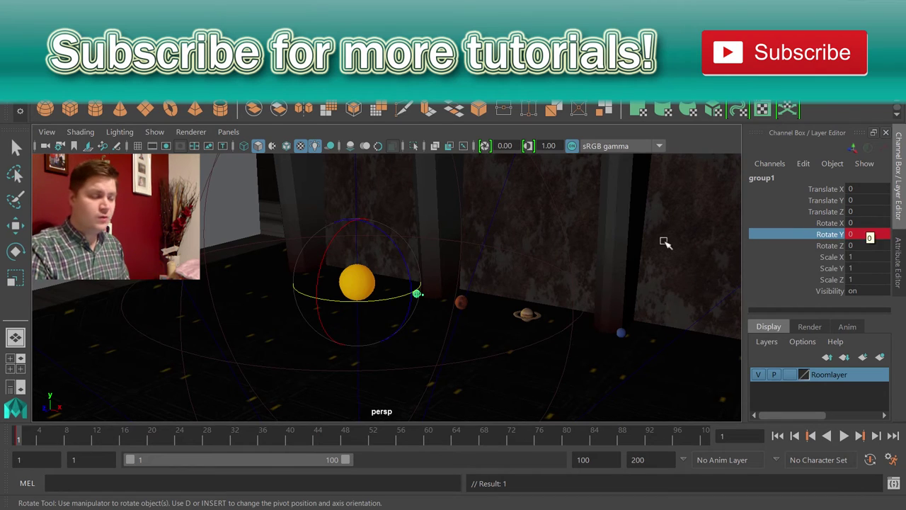
# At frame 20, set group1's Rotate Y to 50 and key it with Key Selected.
pyautogui.click(151, 437)
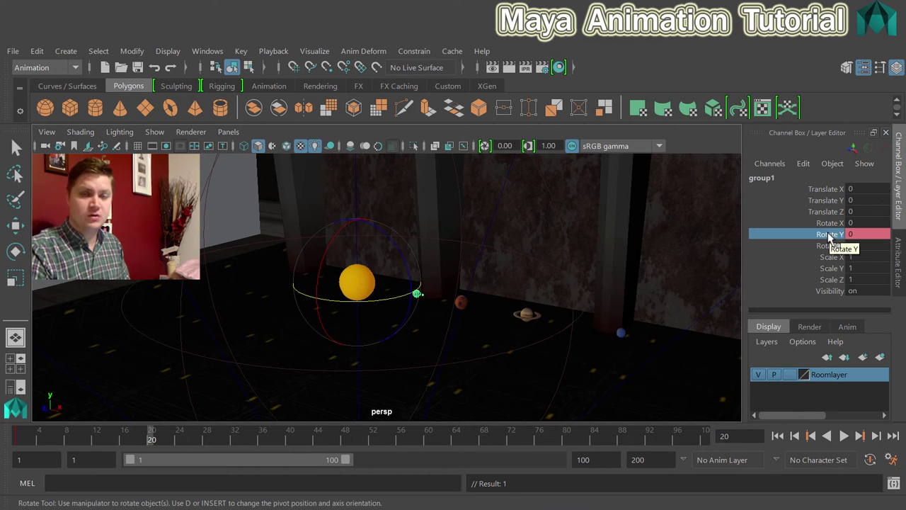
pyautogui.doubleClick(864, 234)
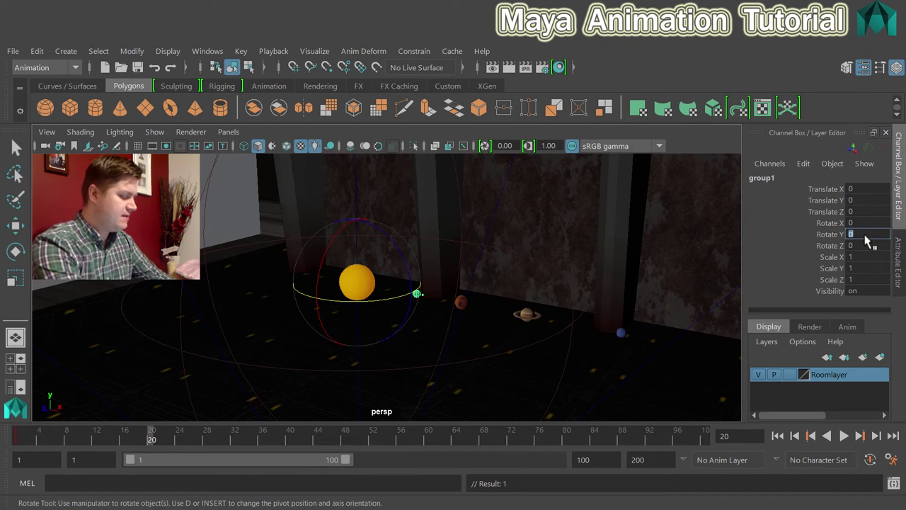
pyautogui.write('50')
pyautogui.press('Return')
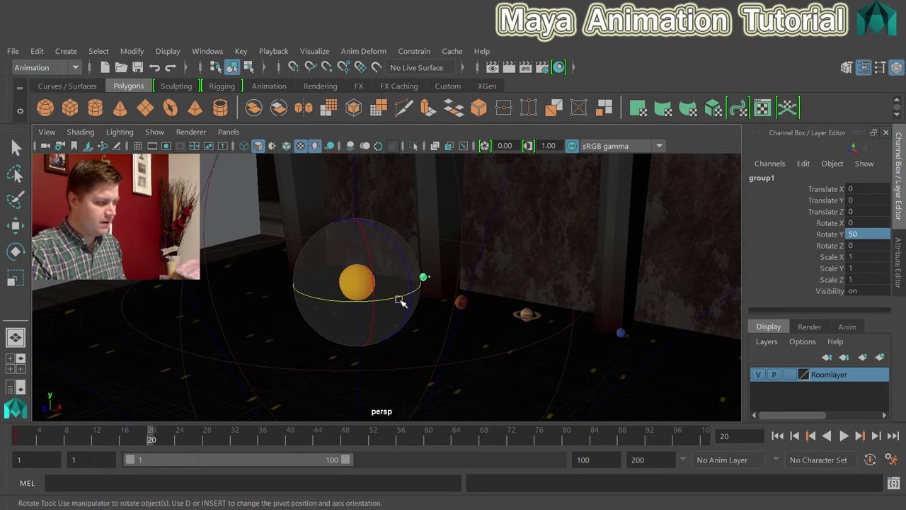
pyautogui.rightClick(826, 241)
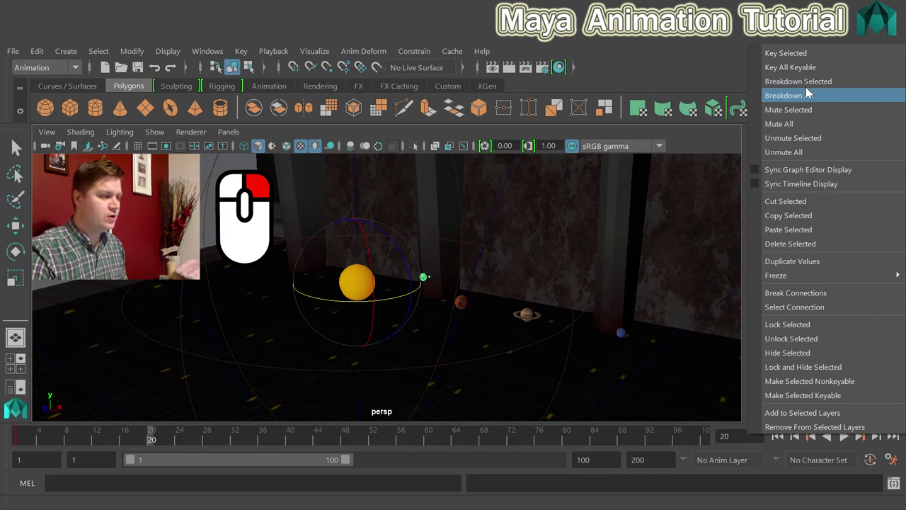
pyautogui.click(801, 58)
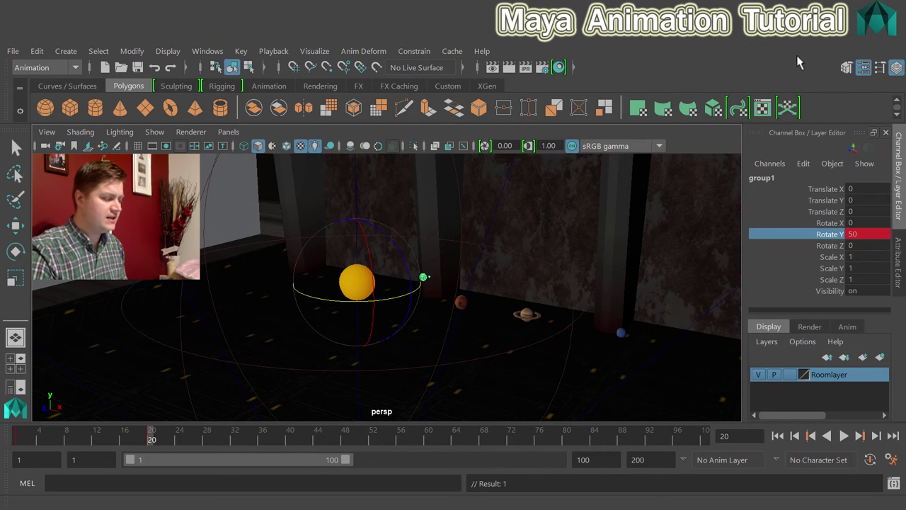
# Preview the group1 orbit playback, then scrub back to frame 1.
pyautogui.hotkey('alt', 'v')
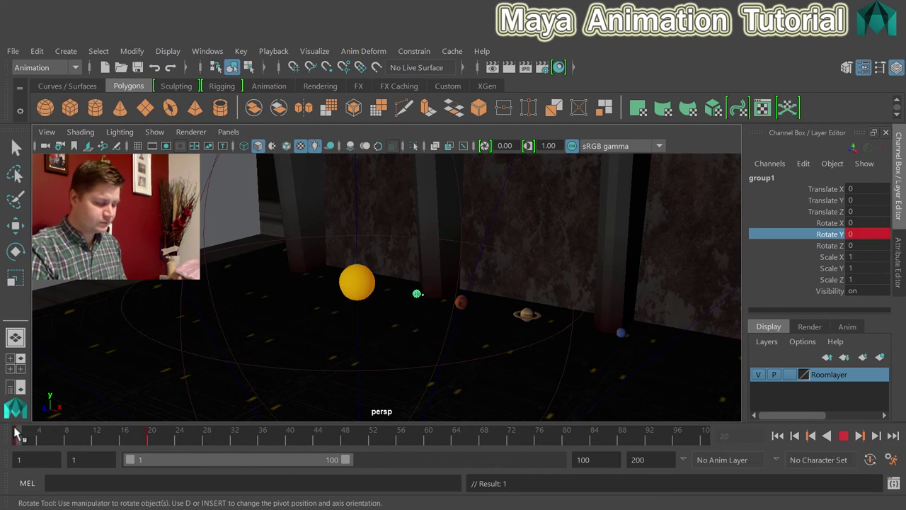
pyautogui.moveTo(207, 430); pyautogui.dragTo(13, 429)
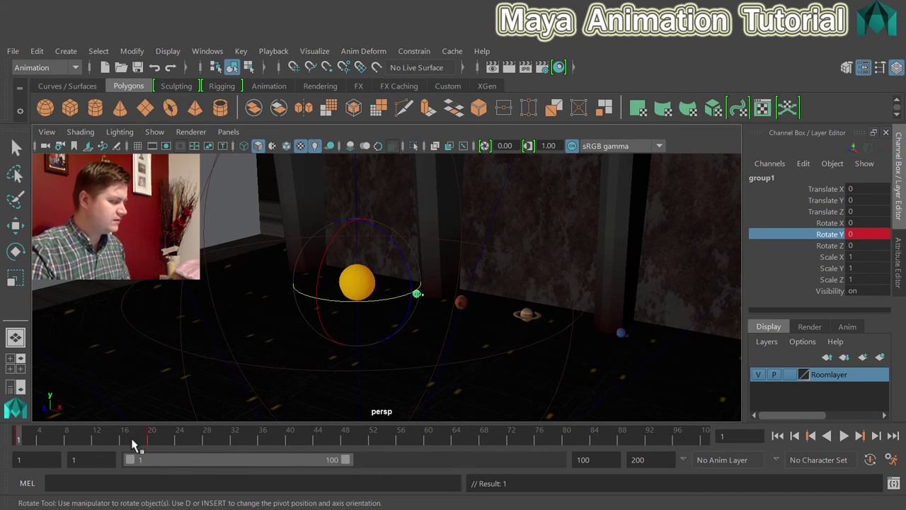
# Select group2 through the red planet and key its Rotate Y at frame 1.
pyautogui.moveTo(131, 441); pyautogui.dragTo(21, 433)
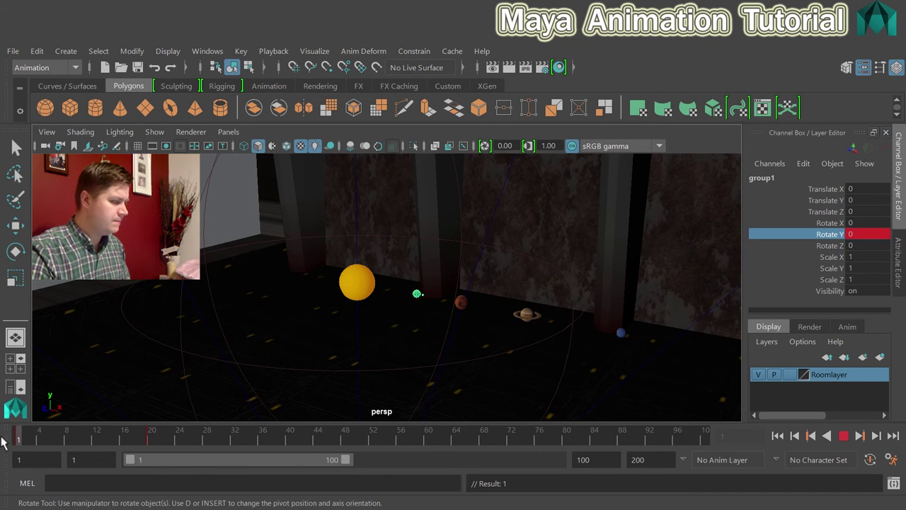
pyautogui.click(461, 303)
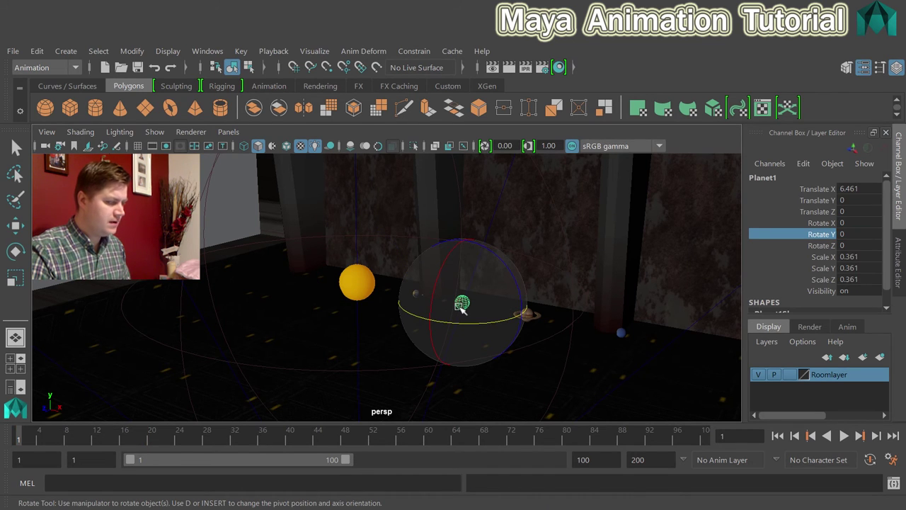
pyautogui.hotkey('ctrl', 'g')
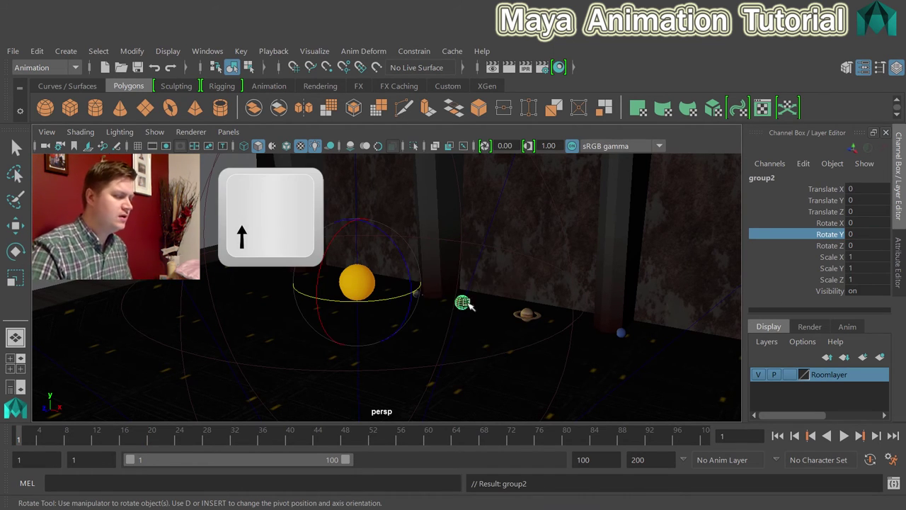
pyautogui.rightClick(829, 241)
pyautogui.moveTo(829, 235); pyautogui.dragTo(786, 53, button='right')
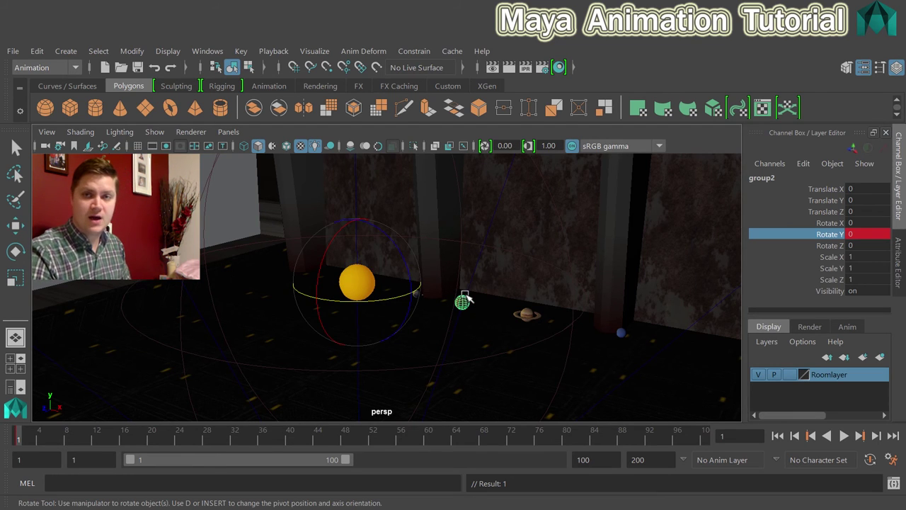
# At frame 20, set group2's Rotate Y to 41, key it, and rewind to frame 1.
pyautogui.click(152, 440)
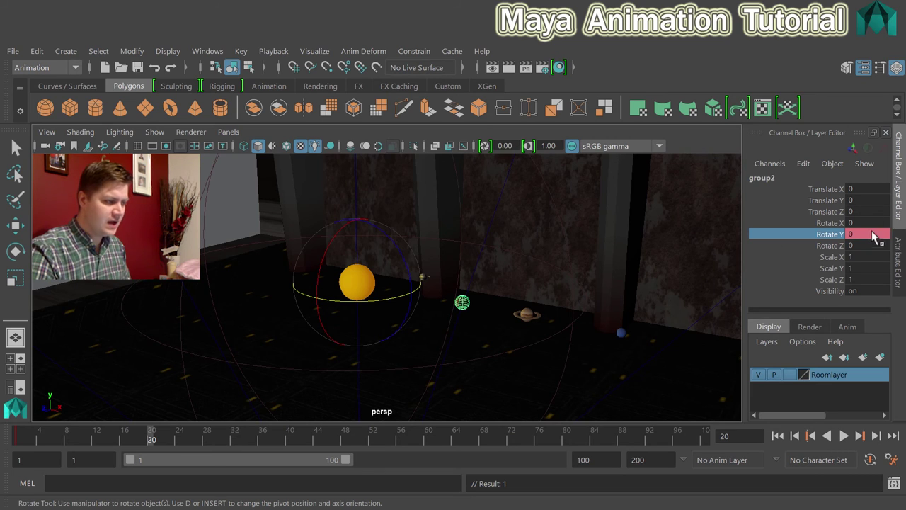
pyautogui.doubleClick(869, 237)
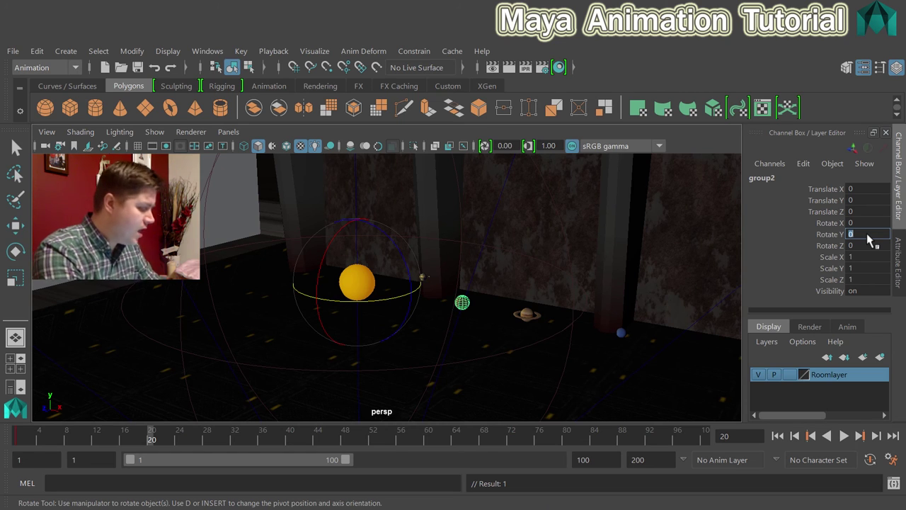
pyautogui.write('4')
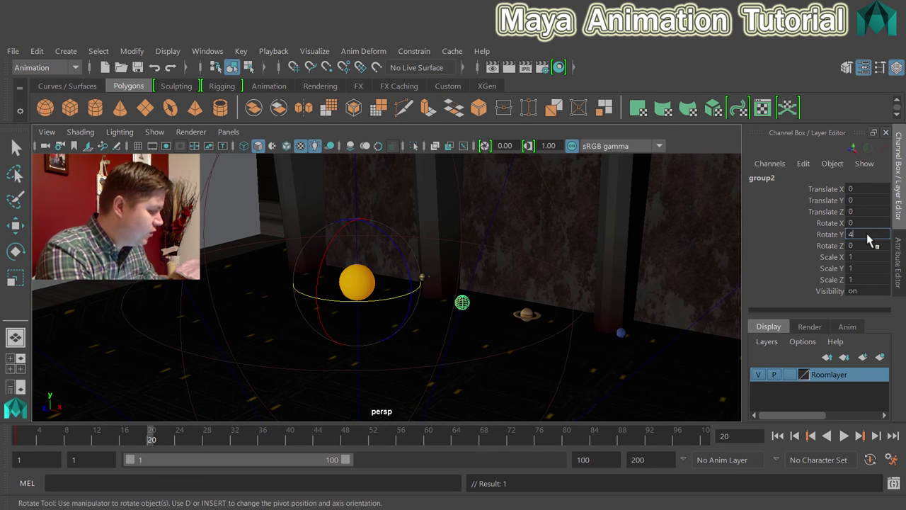
pyautogui.write('1')
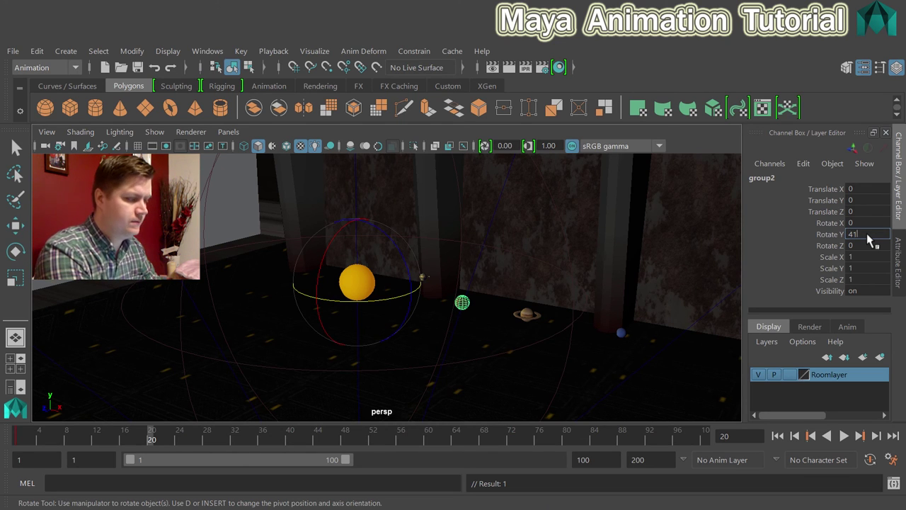
pyautogui.press('Return')
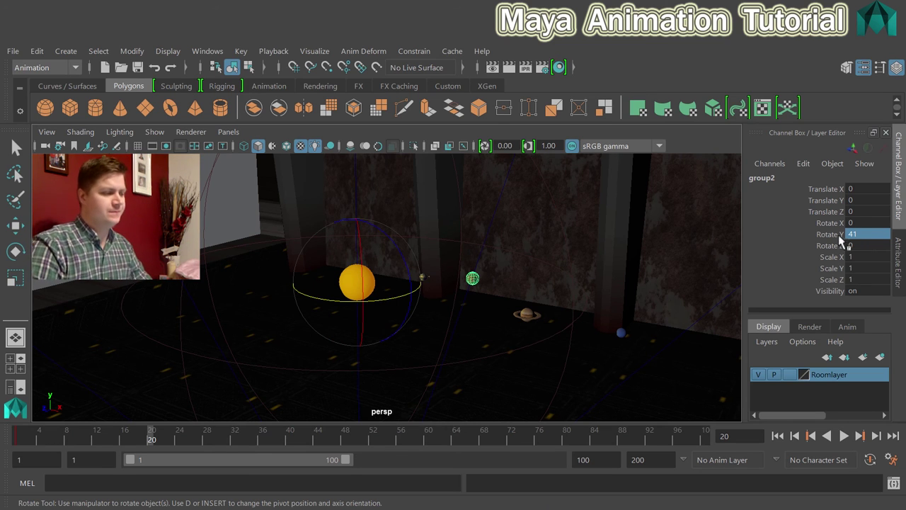
pyautogui.rightClick(837, 235)
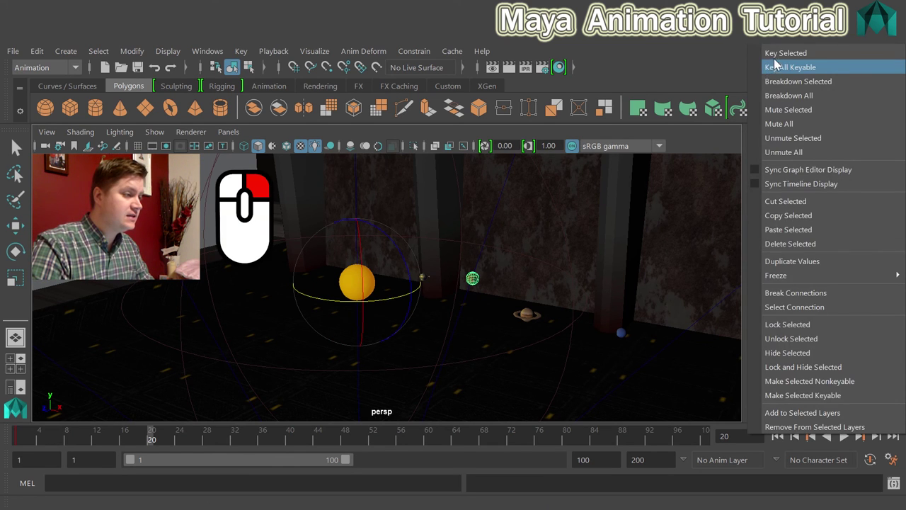
pyautogui.moveTo(777, 64); pyautogui.dragTo(777, 63, button='right')
pyautogui.moveTo(148, 433); pyautogui.dragTo(3, 456)
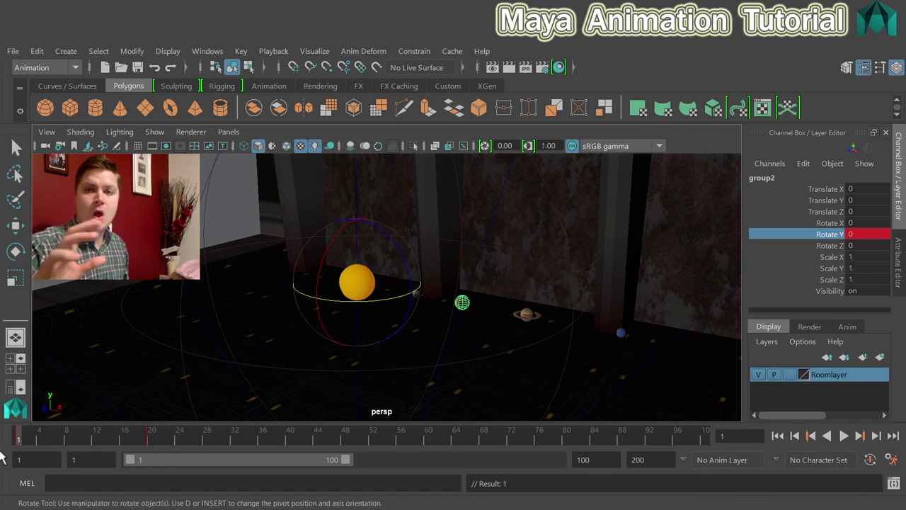